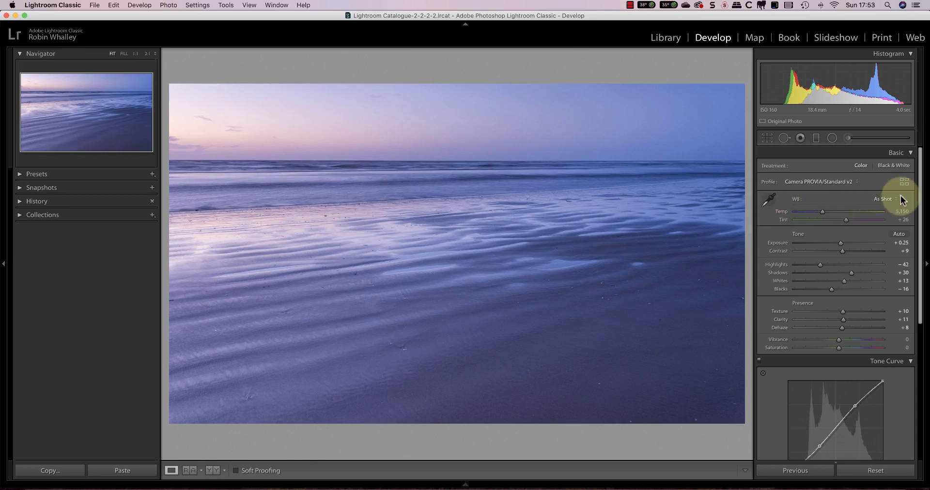
- Scroll the right-hand panel down to bring the Tone Curve into view
scroll(921, 202, down, 1)
mouse_move(921, 202)
mouse_down()
mouse_move(919, 242)
mouse_move(921, 230)
mouse_up()
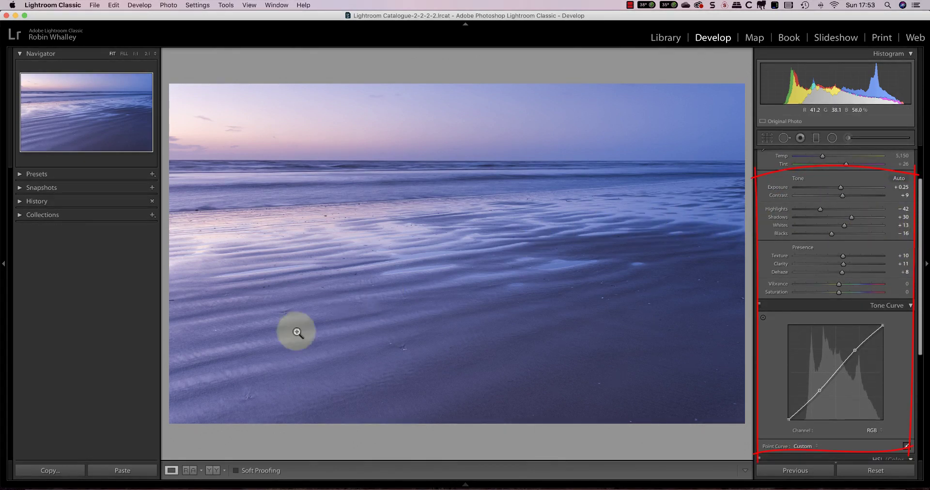
- Compare the edit side by side with the original, then return to the single Loupe view
click(216, 471)
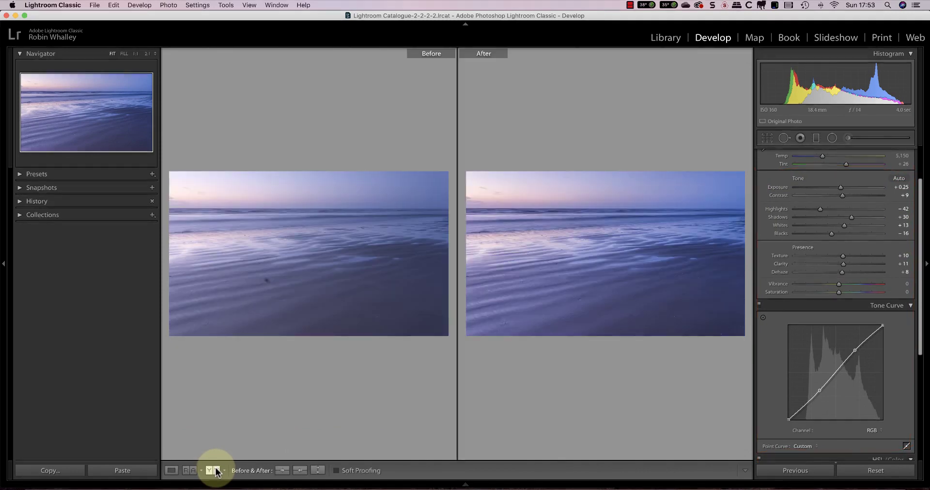
click(171, 470)
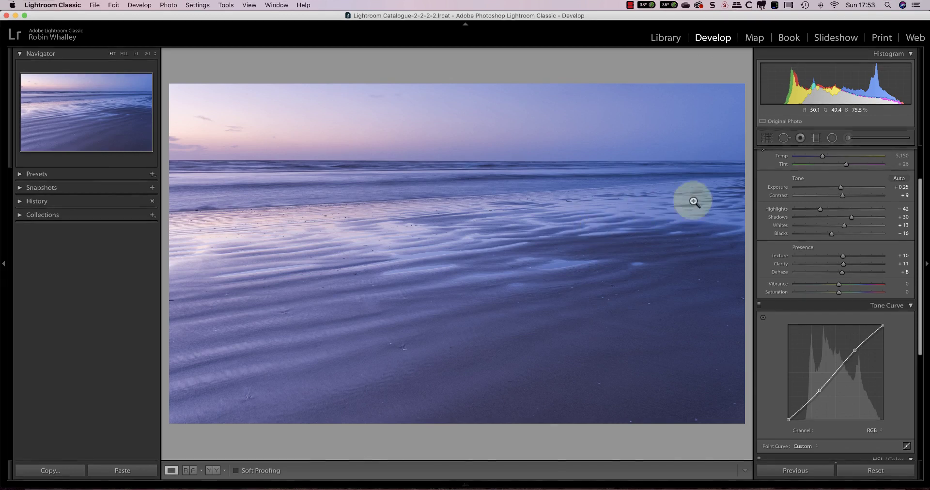
- Try a cooler Temp, then restore As Shot white balance (Temp 5,150, Tint +26)
drag(824, 155, 846, 164)
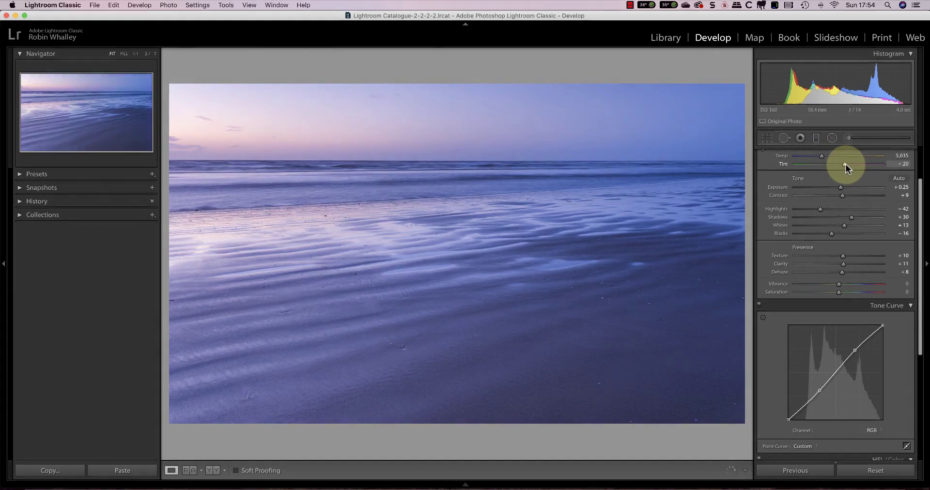
scroll(832, 170, up, 3)
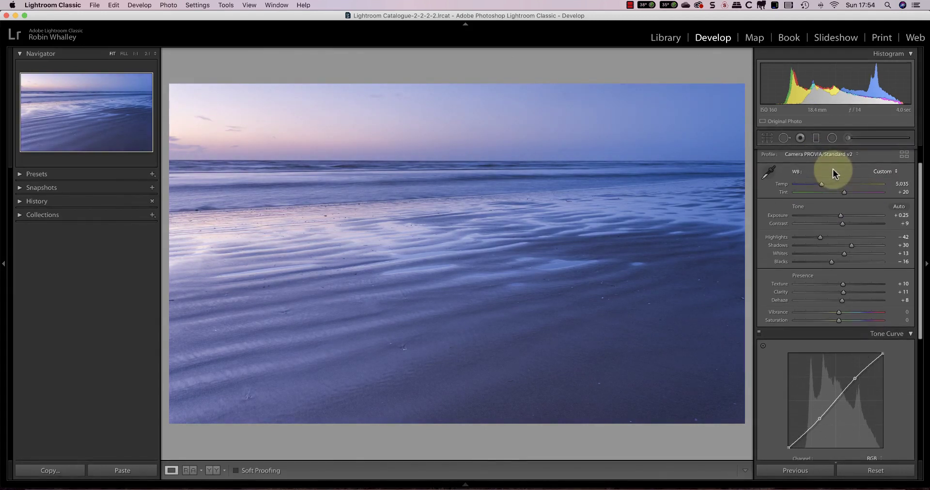
click(883, 174)
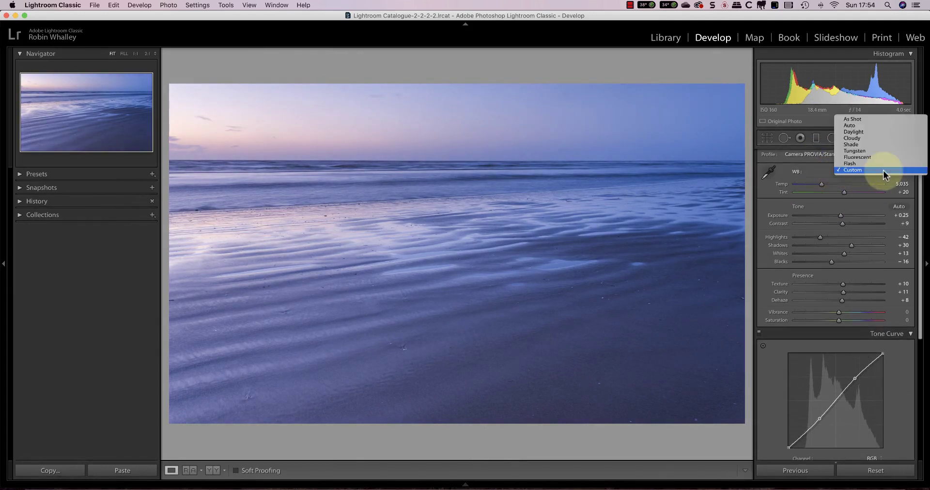
click(850, 119)
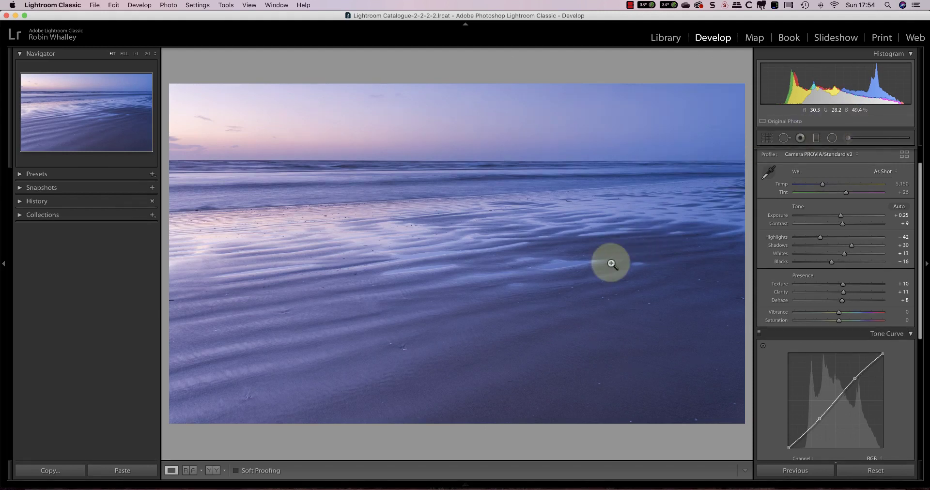
- Preview all HSL/Color slider groups, then show only the Luminance sliders
scroll(910, 274, down, 5)
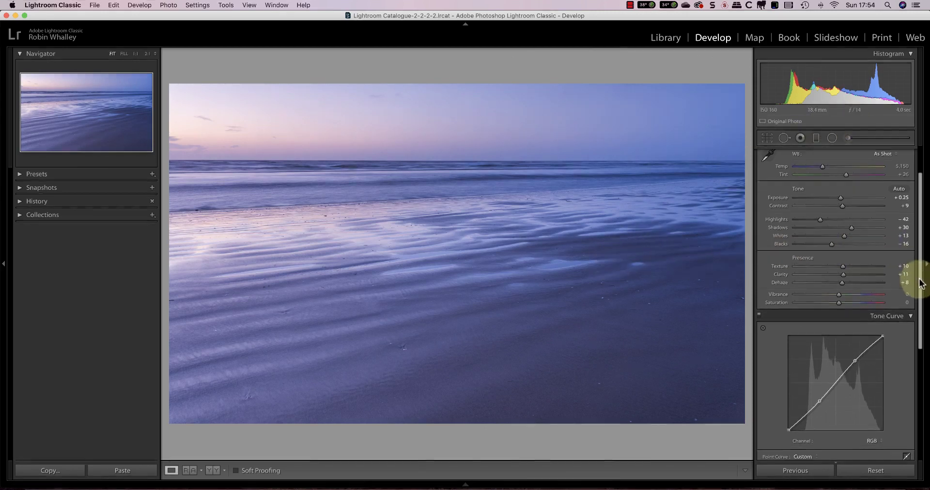
scroll(912, 350, down, 3)
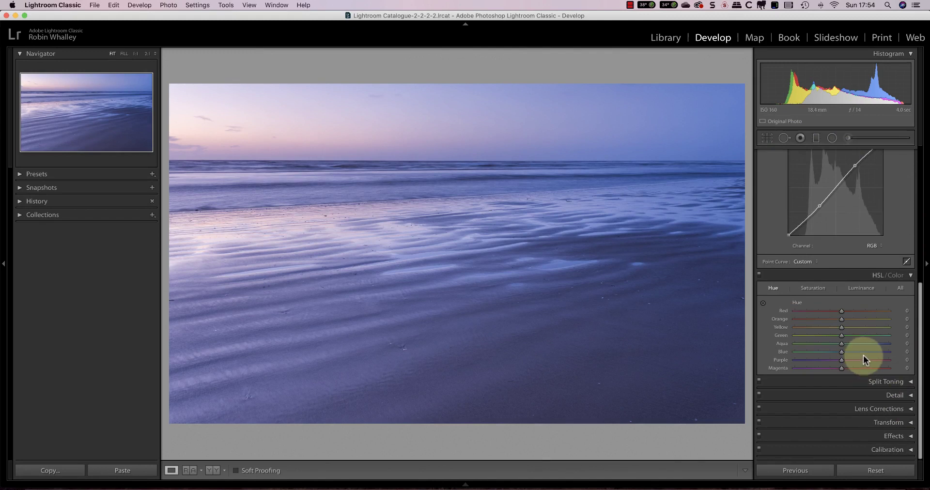
click(901, 288)
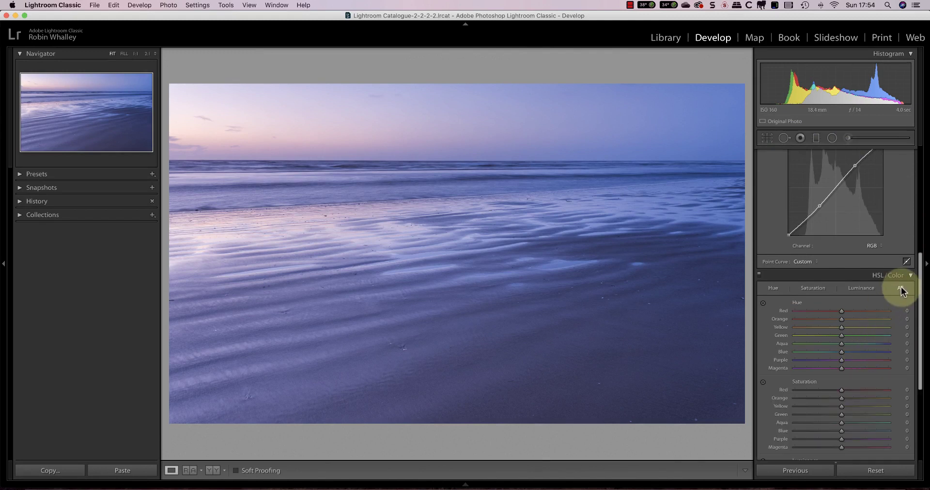
scroll(901, 289, down, 5)
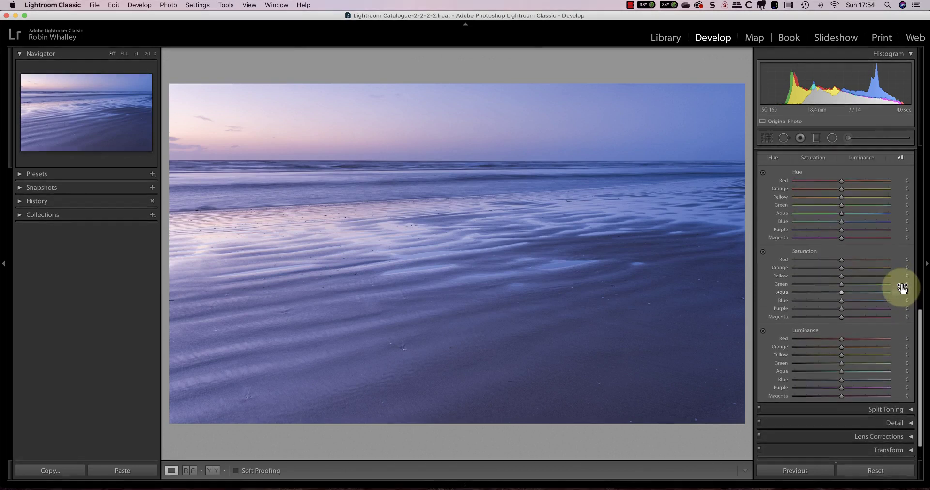
scroll(901, 288, up, 1)
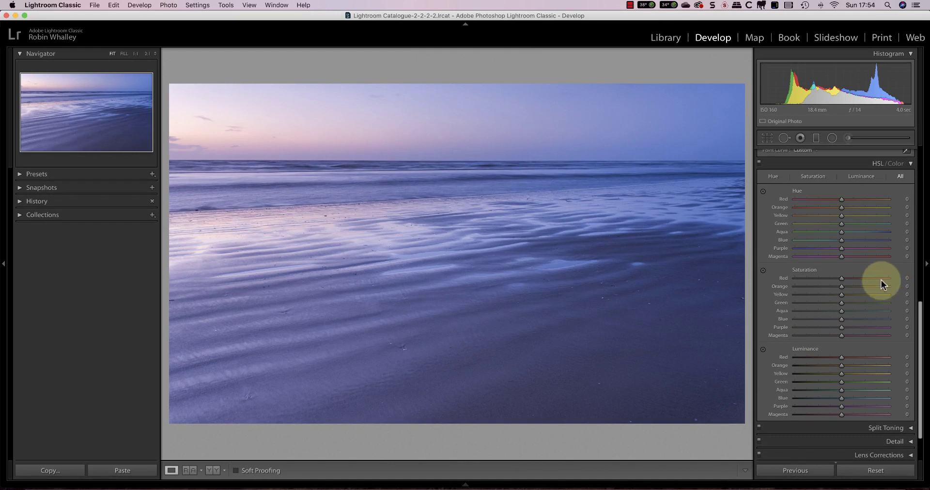
click(853, 173)
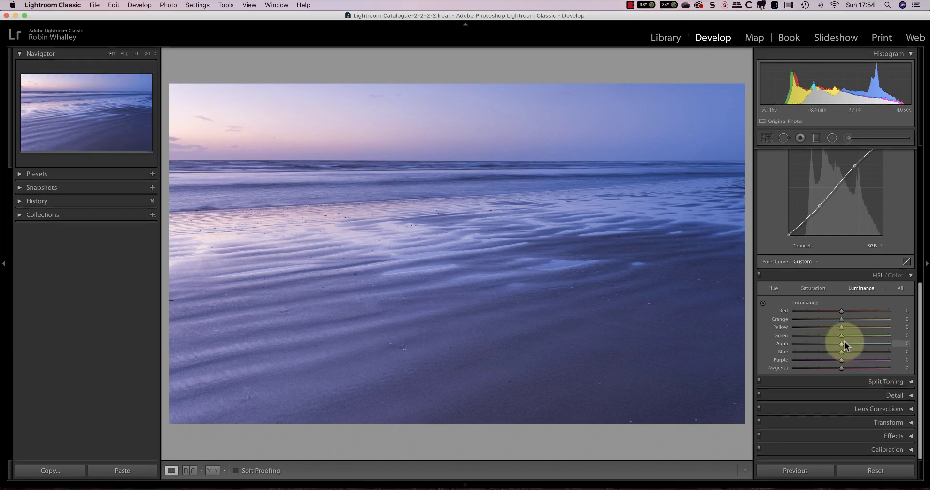
- Preview extreme Red, Orange, Yellow and Green luminance, resetting each back to 0
mouse_move(841, 311)
mouse_down()
mouse_move(899, 313)
mouse_move(754, 320)
mouse_move(841, 316)
mouse_up()
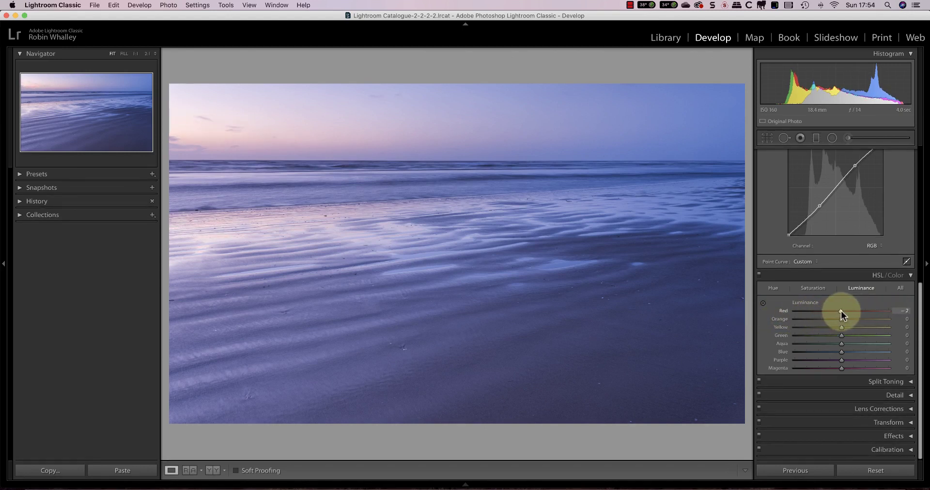
double_click(841, 310)
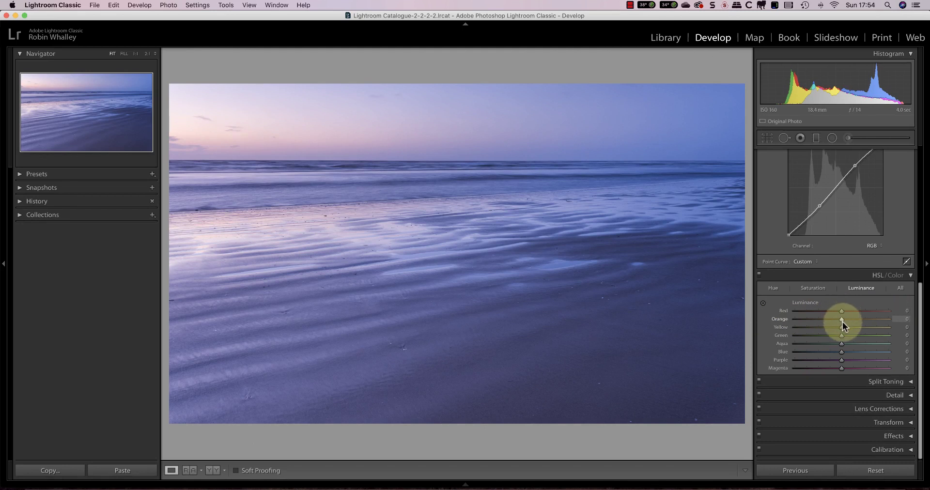
drag(904, 319, 779, 320)
double_click(780, 320)
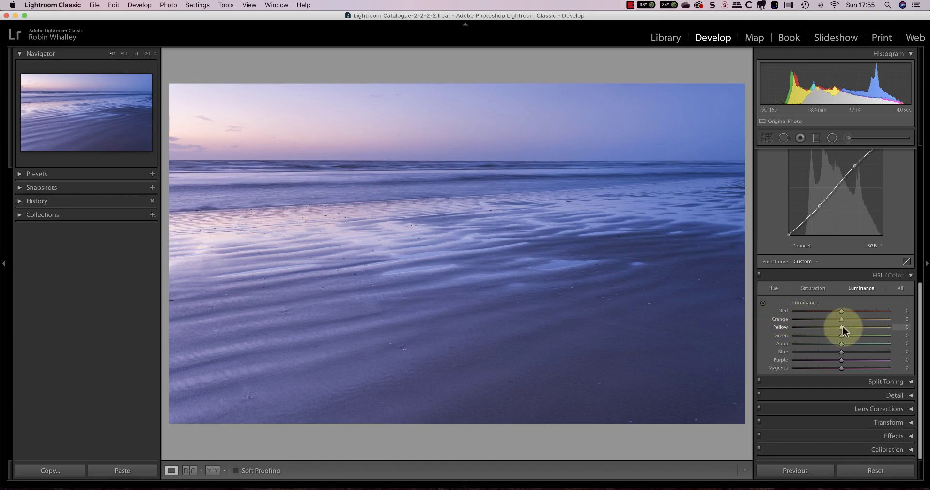
drag(899, 327, 787, 334)
double_click(781, 327)
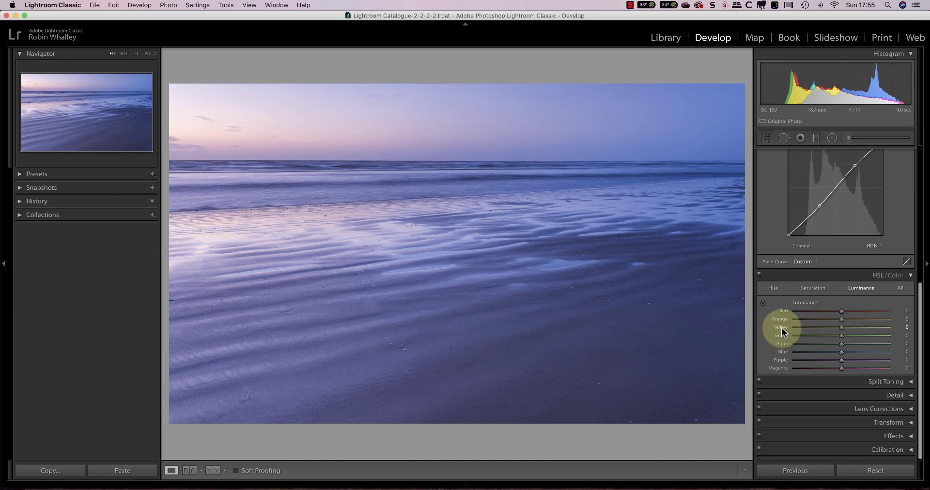
drag(841, 336, 895, 336)
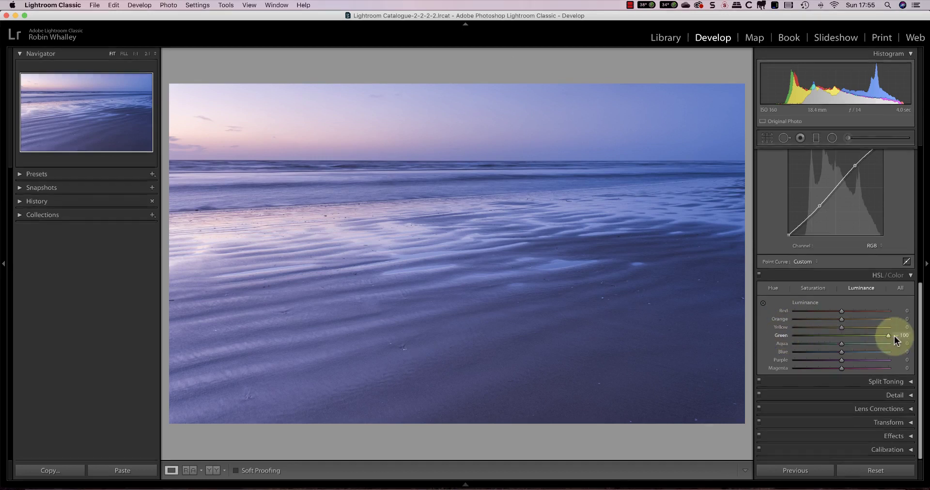
double_click(780, 336)
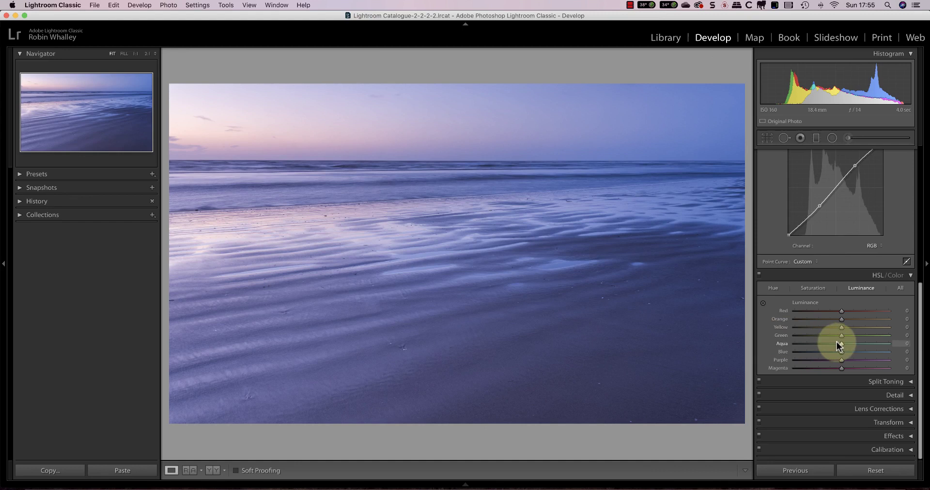
- Preview extreme Aqua, Blue, Purple and Magenta luminance, resetting each back to 0
drag(842, 344, 776, 346)
double_click(780, 345)
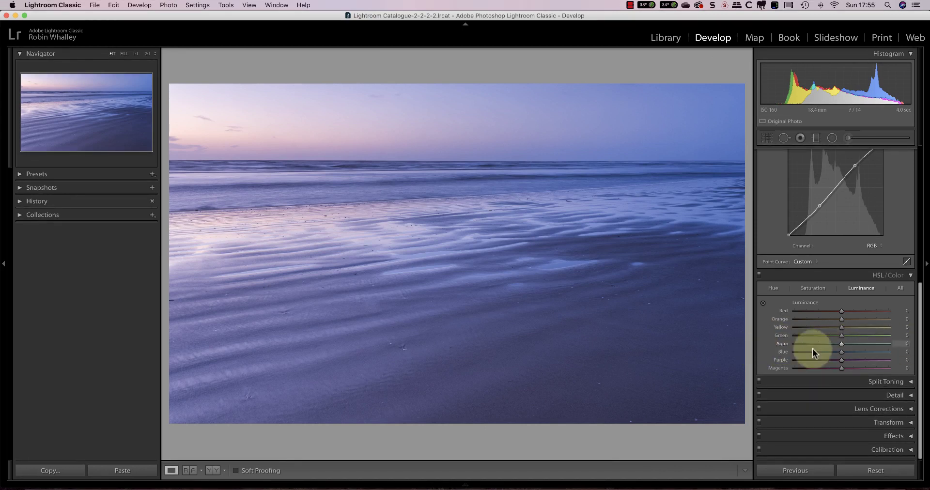
drag(841, 352, 775, 359)
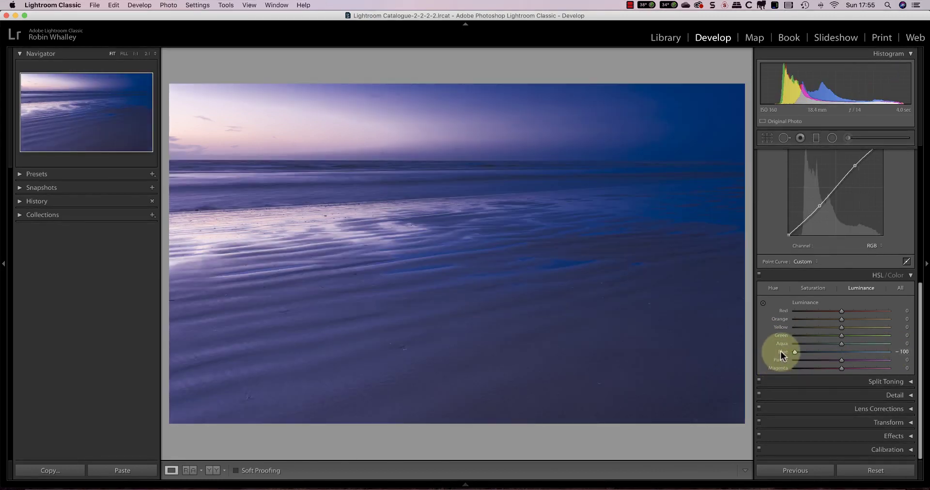
double_click(780, 352)
drag(840, 359, 775, 359)
double_click(774, 360)
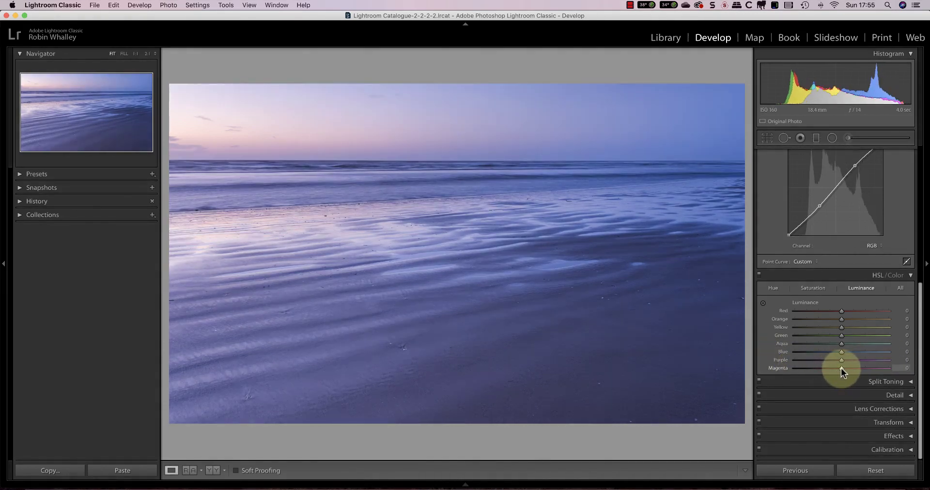
drag(841, 368, 901, 369)
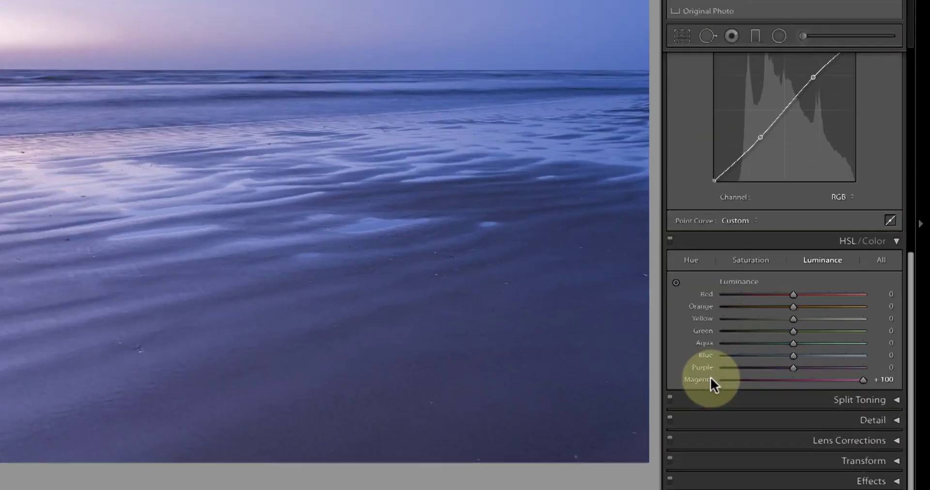
double_click(779, 368)
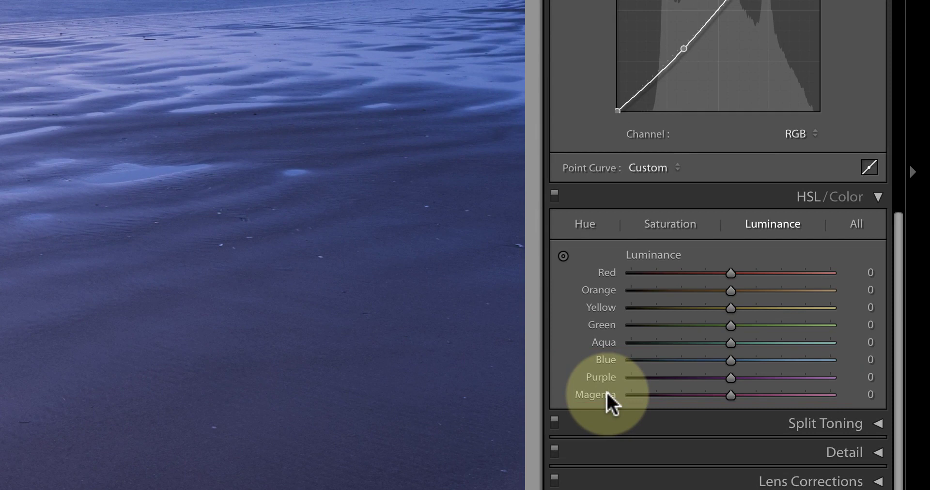
- In the HSL Hue sliders, shift the Blue hue to −5
click(584, 223)
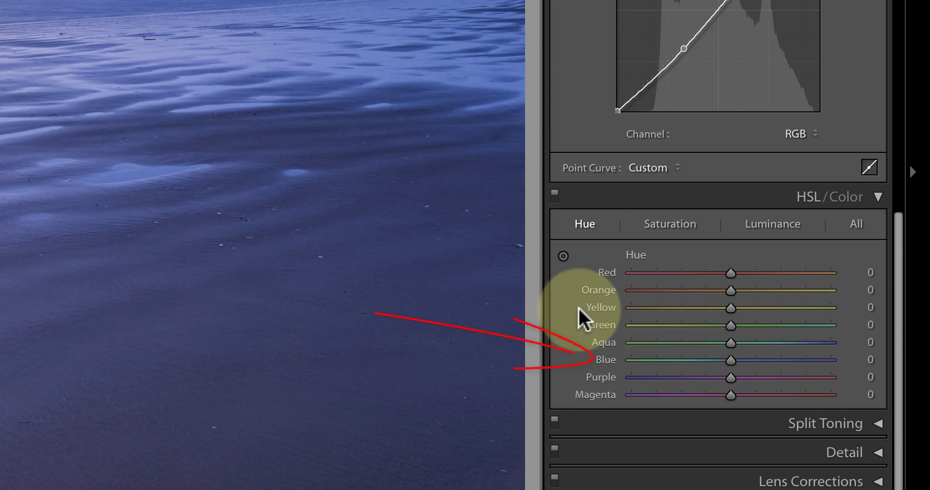
mouse_move(731, 359)
mouse_down()
mouse_move(656, 360)
mouse_move(796, 360)
mouse_move(743, 359)
mouse_up()
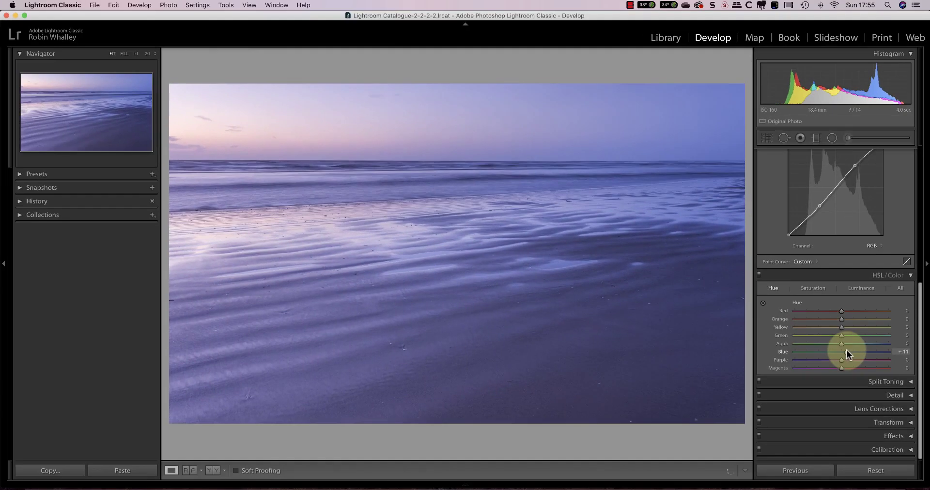
drag(847, 354, 843, 354)
drag(840, 353, 839, 351)
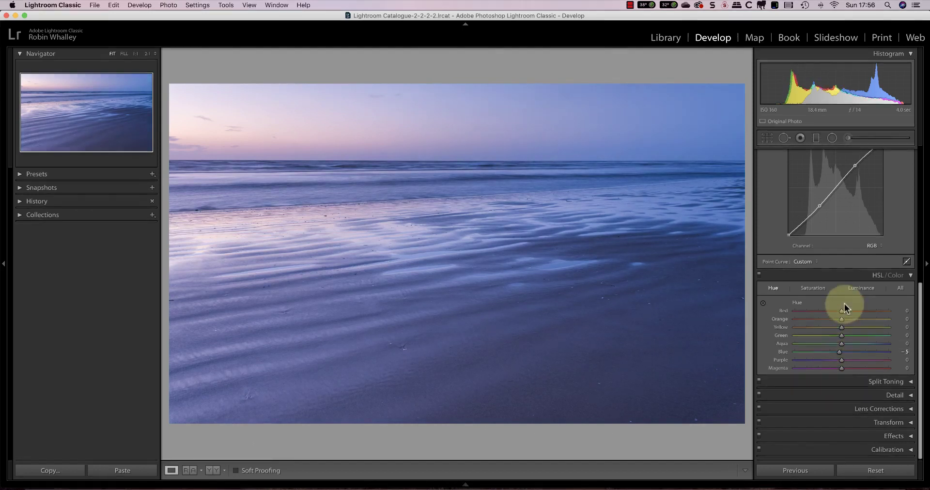
- In the HSL Saturation sliders, raise Blue saturation to +13
click(814, 288)
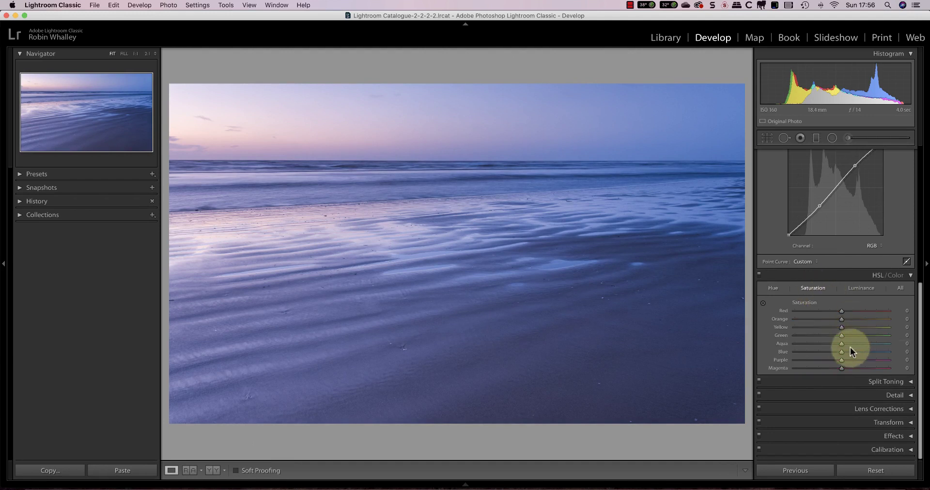
drag(848, 350, 848, 352)
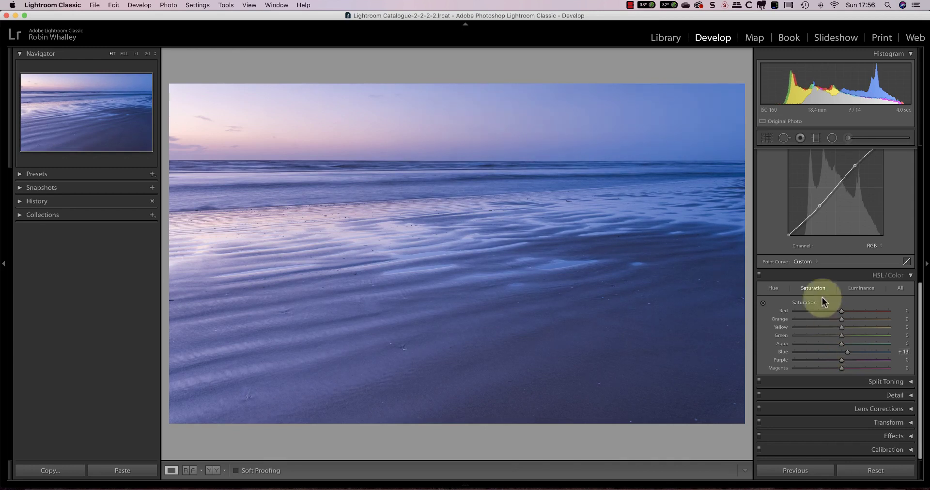
- In the HSL Hue sliders, set Purple hue to +3 and Magenta hue to +5
click(775, 288)
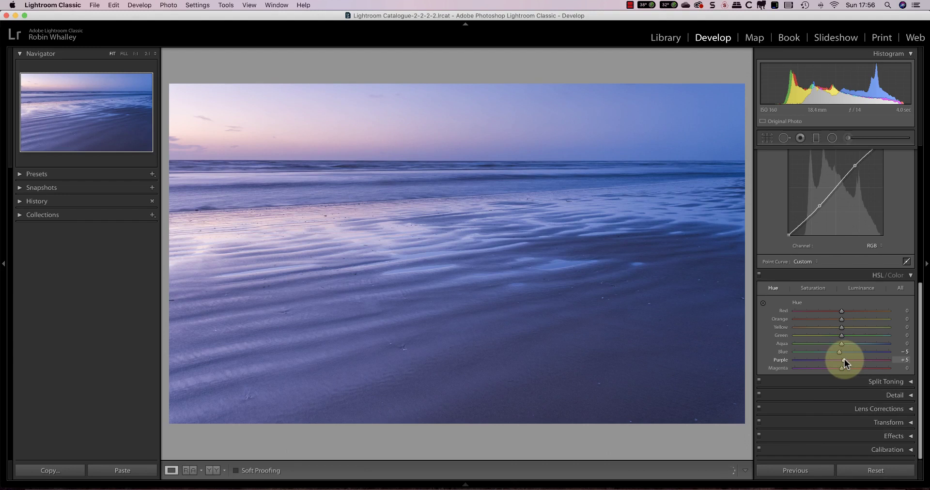
drag(845, 359, 844, 359)
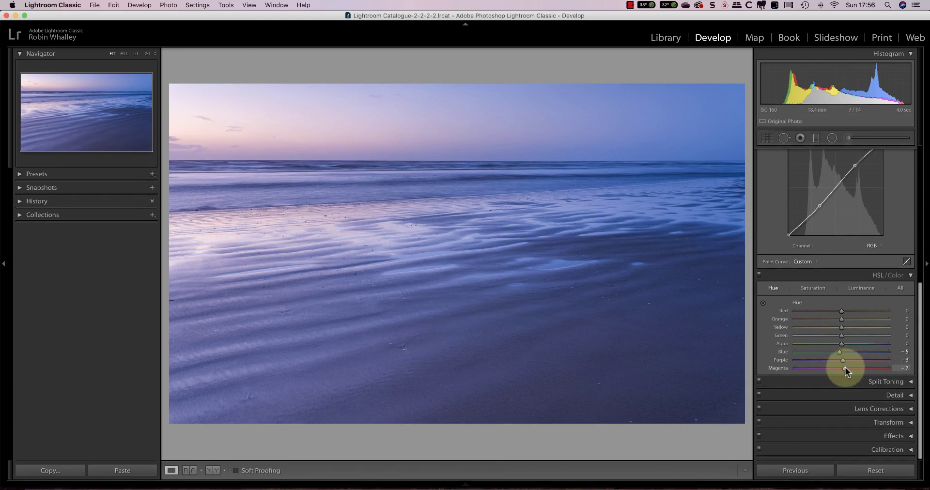
drag(844, 368, 843, 368)
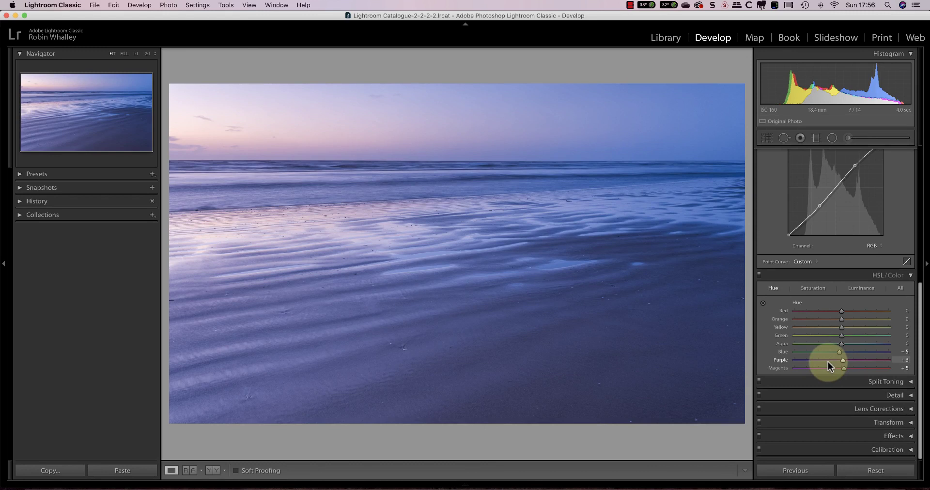
- In the HSL Saturation sliders, set Purple saturation to +11 and Magenta to +12
click(816, 288)
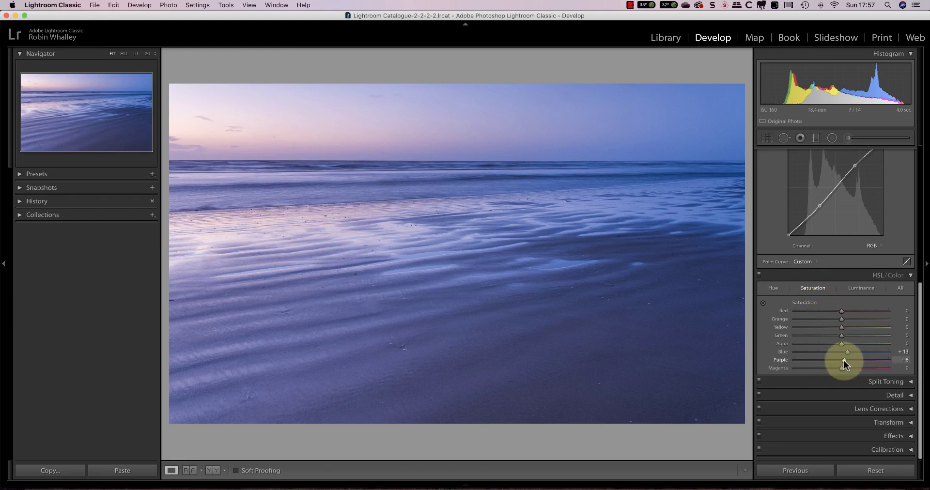
mouse_move(844, 360)
mouse_down()
mouse_move(811, 361)
mouse_move(849, 362)
mouse_move(841, 368)
mouse_up()
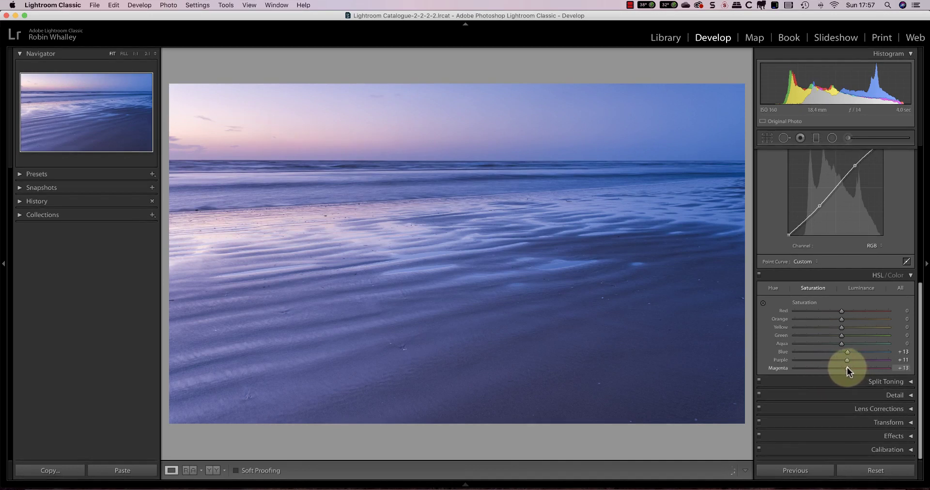
- In the HSL Luminance sliders, set Purple to −15 and Magenta and Red to −8
click(855, 289)
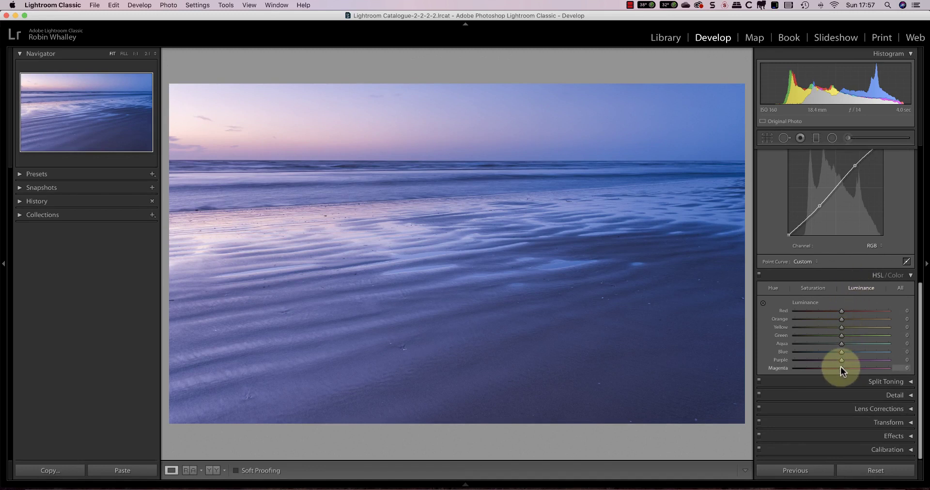
mouse_move(834, 367)
mouse_down()
mouse_move(841, 360)
mouse_move(833, 361)
mouse_up()
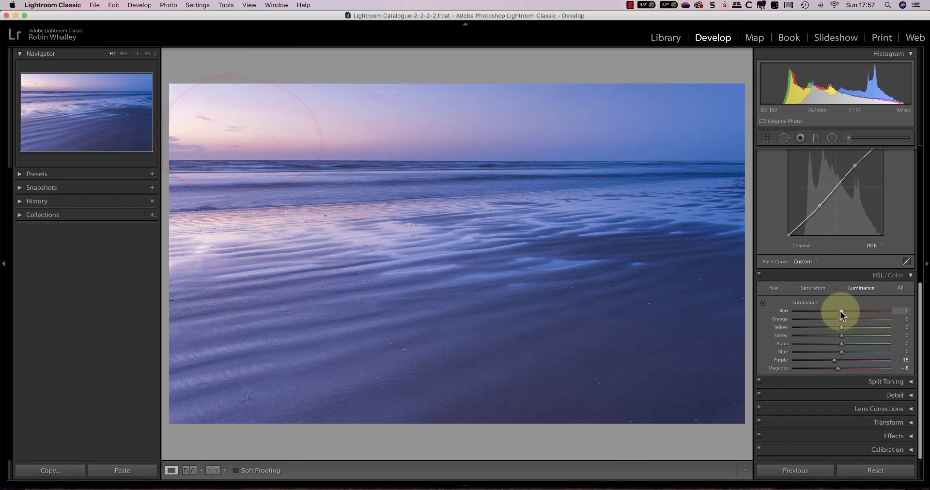
mouse_move(840, 309)
mouse_down()
mouse_move(821, 312)
mouse_move(836, 312)
mouse_up()
- Raise Vibrance in the Basic panel to +10, leaving Saturation at 0
scroll(836, 313, up, 10)
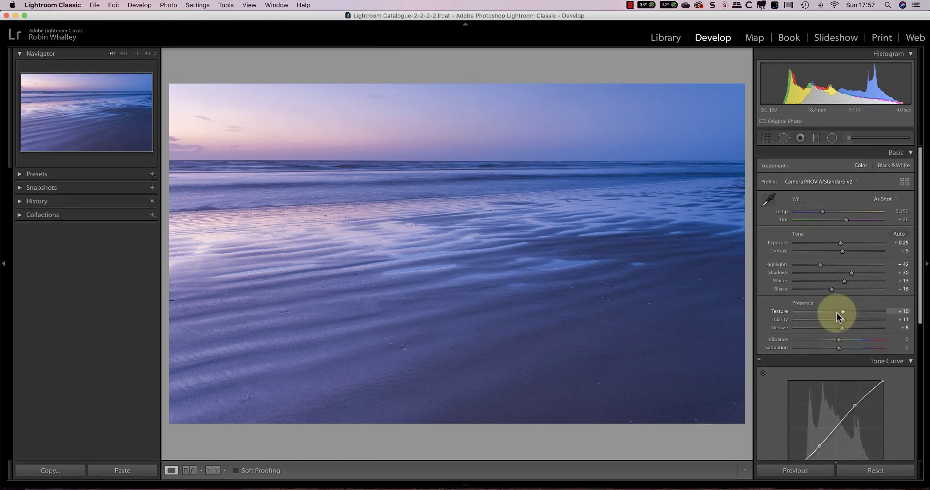
click(838, 339)
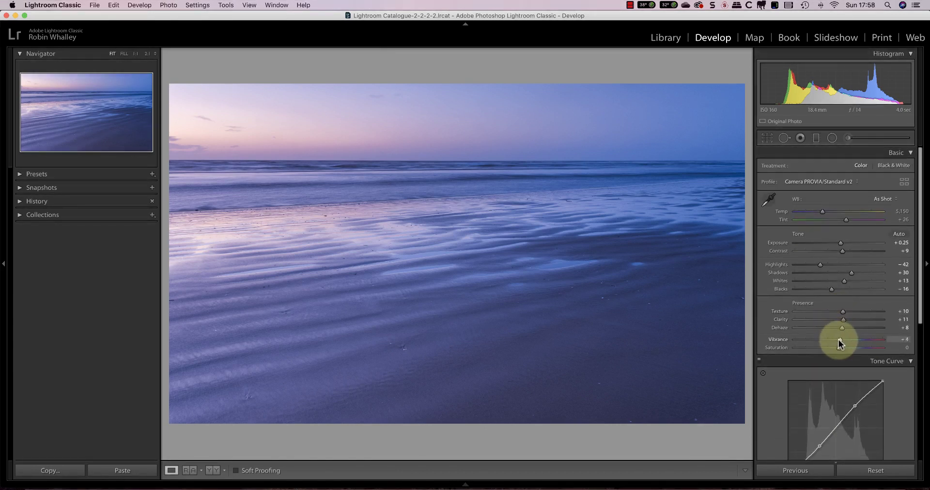
drag(839, 339, 843, 339)
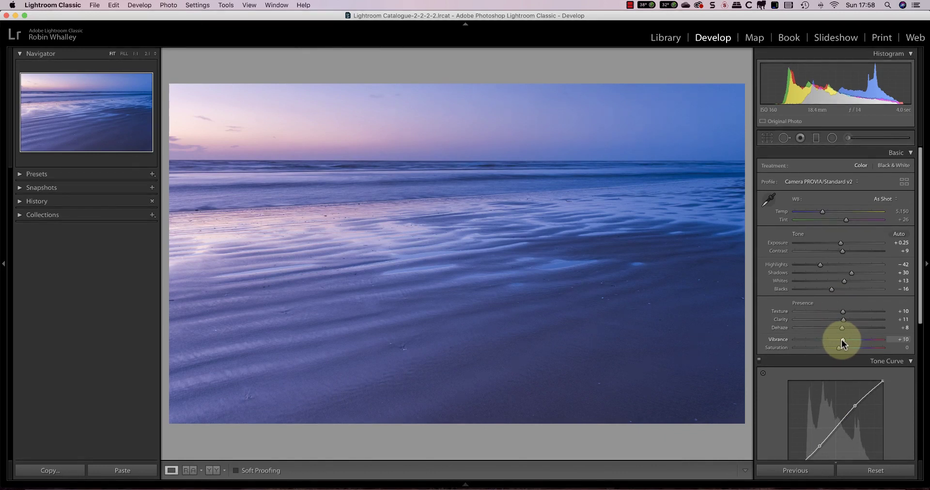
mouse_move(841, 339)
mouse_down()
mouse_move(847, 348)
mouse_move(839, 347)
mouse_up()
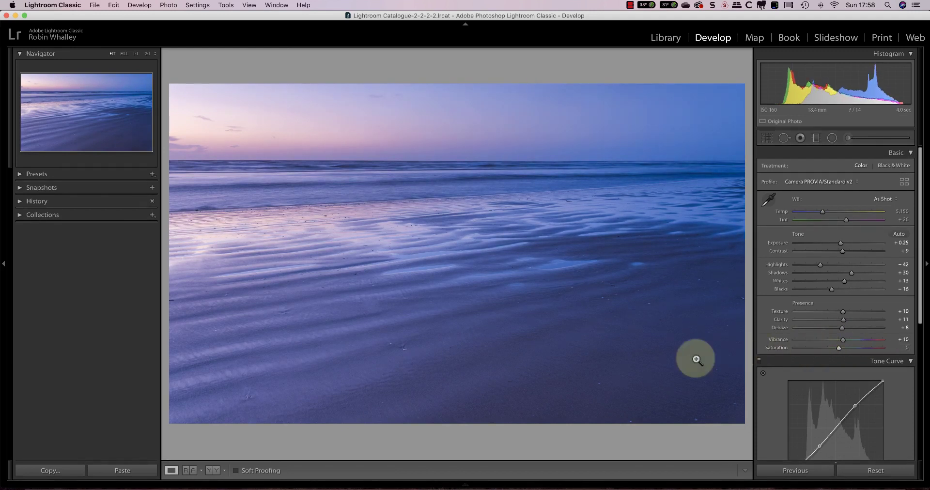
click(213, 470)
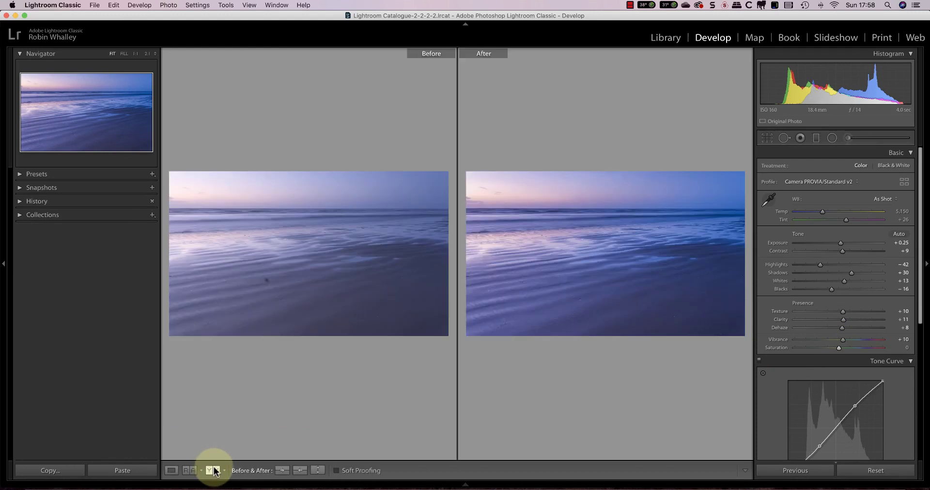
click(171, 471)
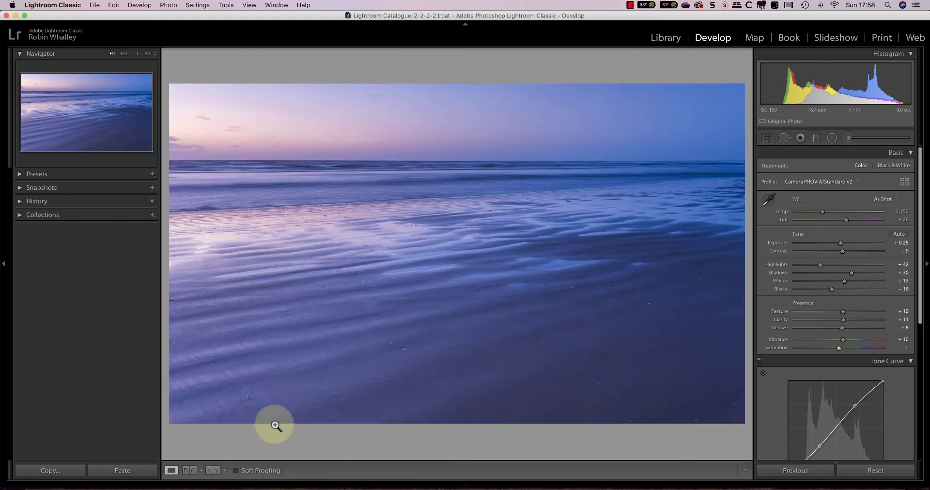